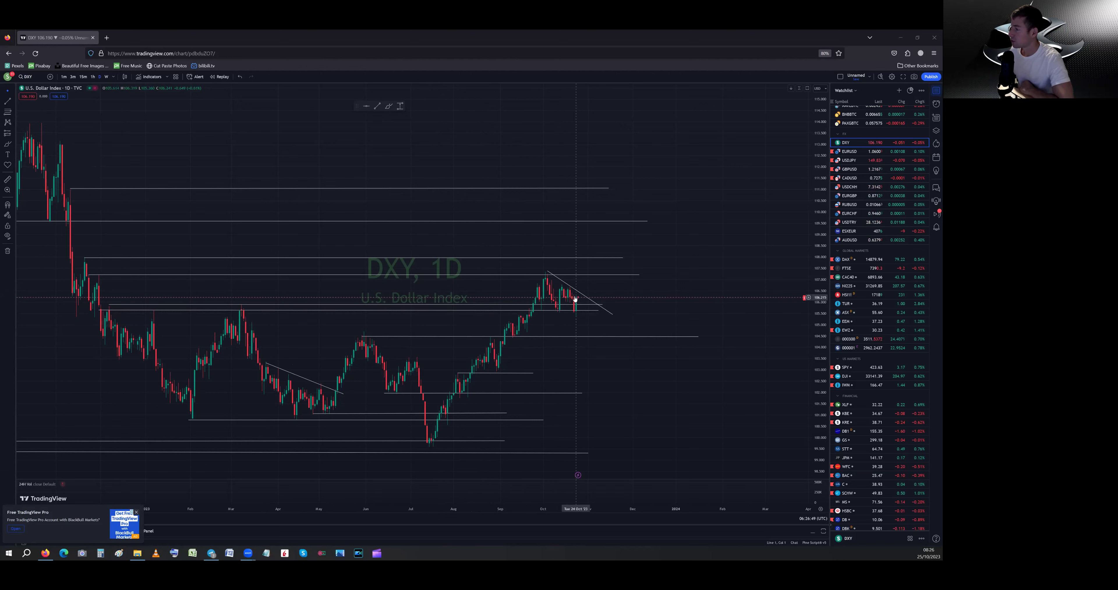
Zoom the DXY daily chart, then scroll the watchlist down to the Commodities section
{"action": "scroll", "coordinate": [329, 160], "scroll_direction": "up", "scroll_amount": 5}
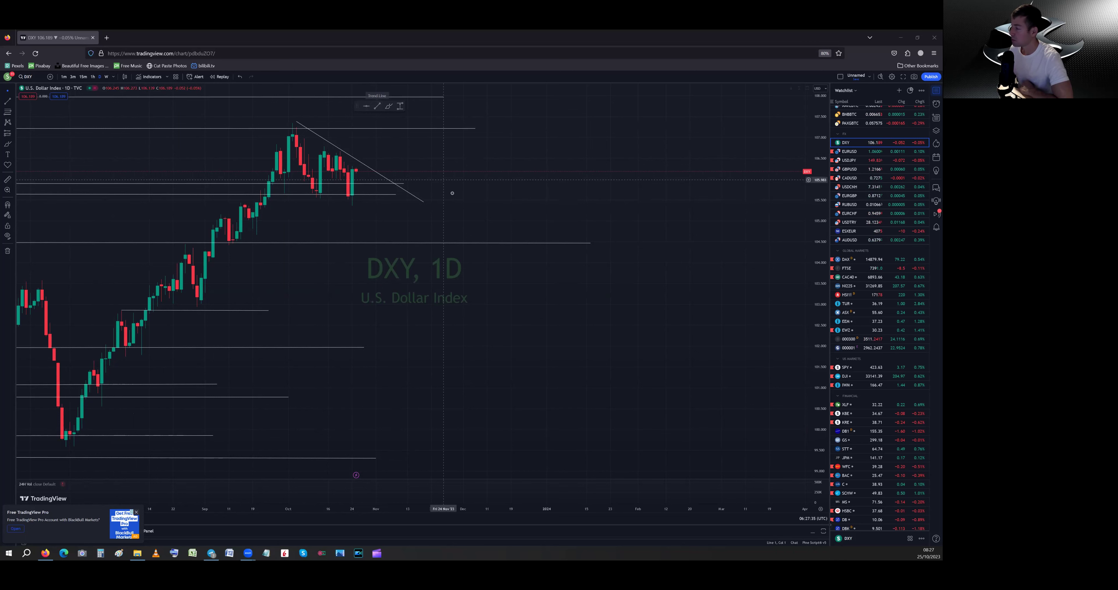
{"action": "scroll", "coordinate": [472, 254], "scroll_direction": "down", "scroll_amount": 1}
{"action": "scroll", "coordinate": [472, 254], "scroll_direction": "down", "scroll_amount": 1}
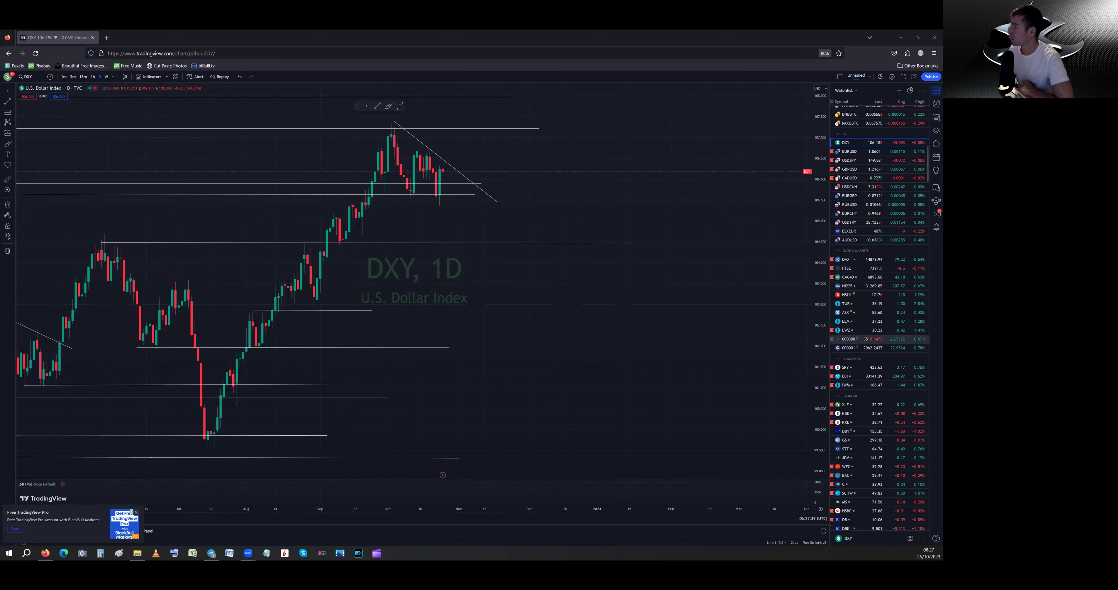
{"action": "scroll", "coordinate": [894, 338], "scroll_direction": "down", "scroll_amount": 5}
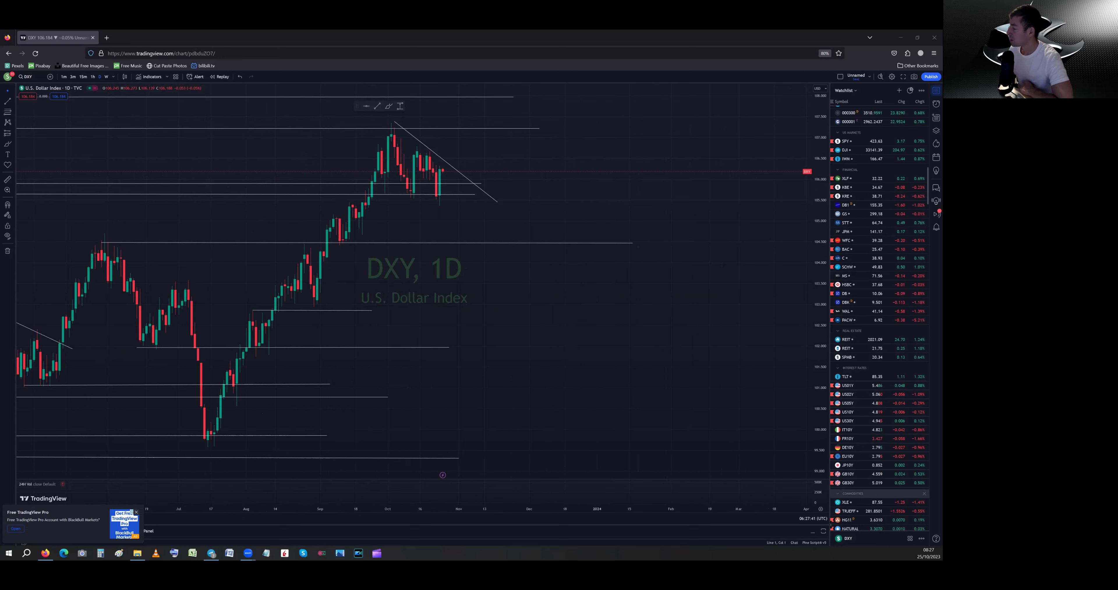
Open the HG1! copper daily chart and nudge one horizontal level to a slightly different price
{"action": "left_click", "coordinate": [851, 519]}
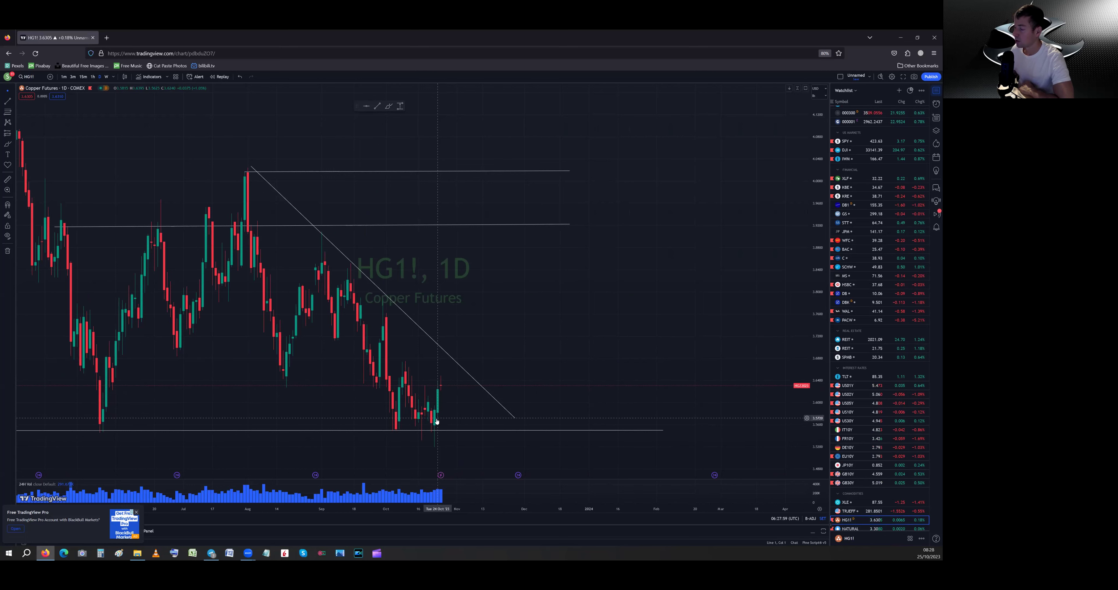
{"action": "scroll", "coordinate": [436, 421], "scroll_direction": "down", "scroll_amount": 5}
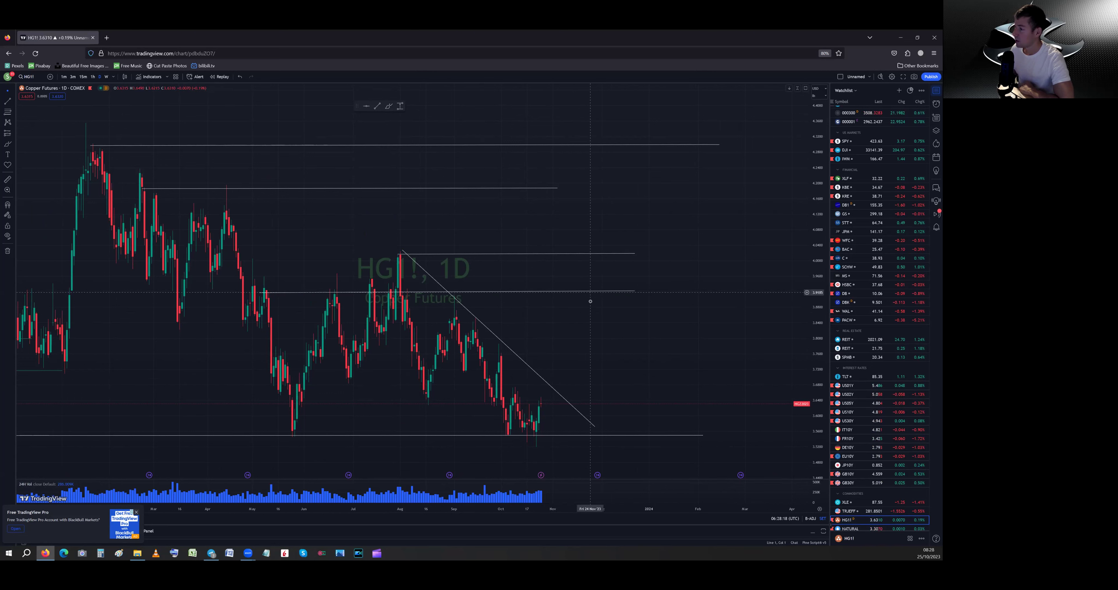
{"action": "left_click", "coordinate": [592, 294]}
{"action": "left_click_drag", "start_coordinate": [592, 292], "coordinate": [590, 292]}
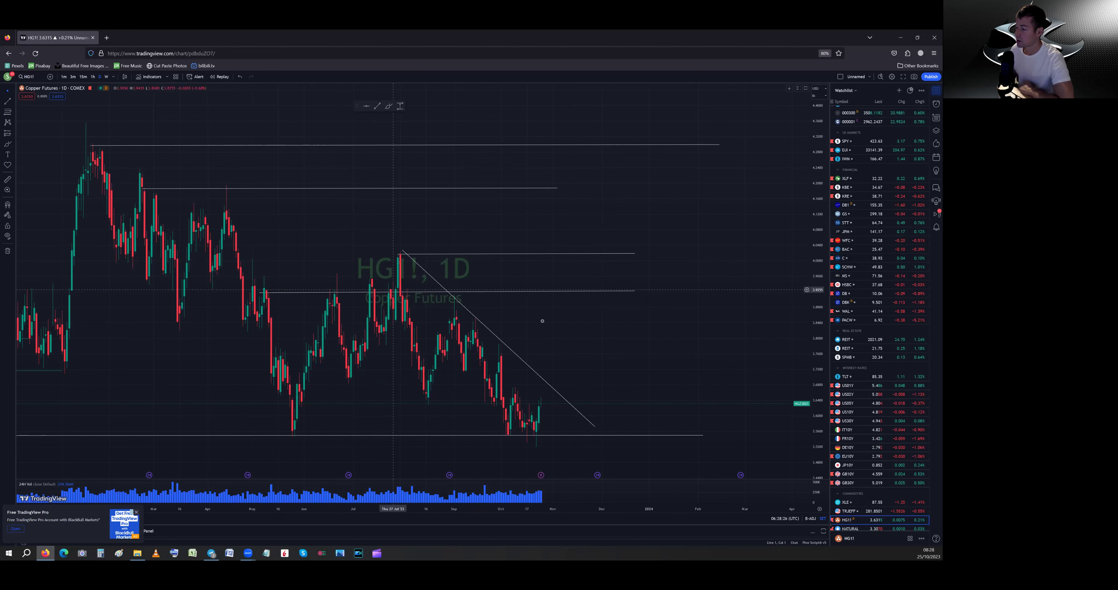
Zoom out on the copper chart to check its longer price history
{"action": "scroll", "coordinate": [548, 395], "scroll_direction": "down", "scroll_amount": 1}
{"action": "scroll", "coordinate": [565, 369], "scroll_direction": "down", "scroll_amount": 1}
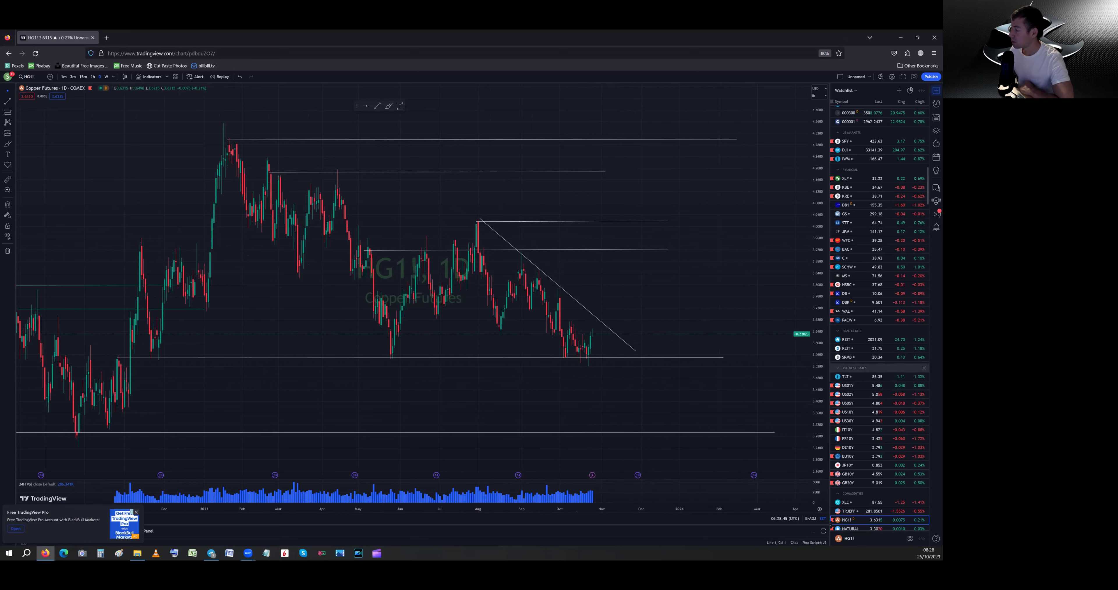
{"action": "scroll", "coordinate": [877, 302], "scroll_direction": "down", "scroll_amount": 5}
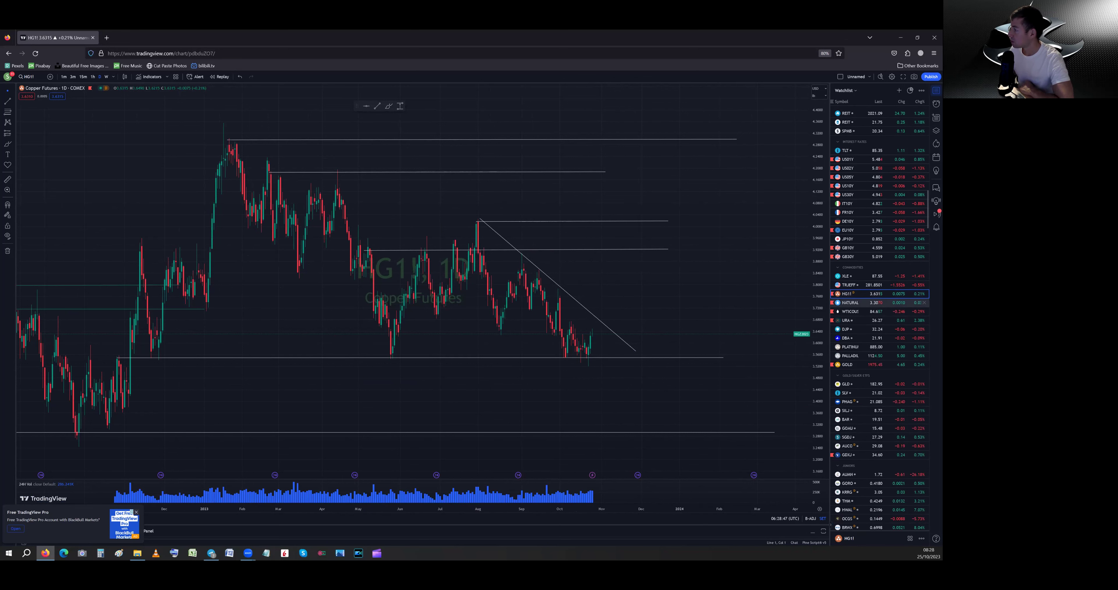
Open the NATURALGAS daily chart and zoom in and out over its levels and trendlines
{"action": "left_click", "coordinate": [851, 302]}
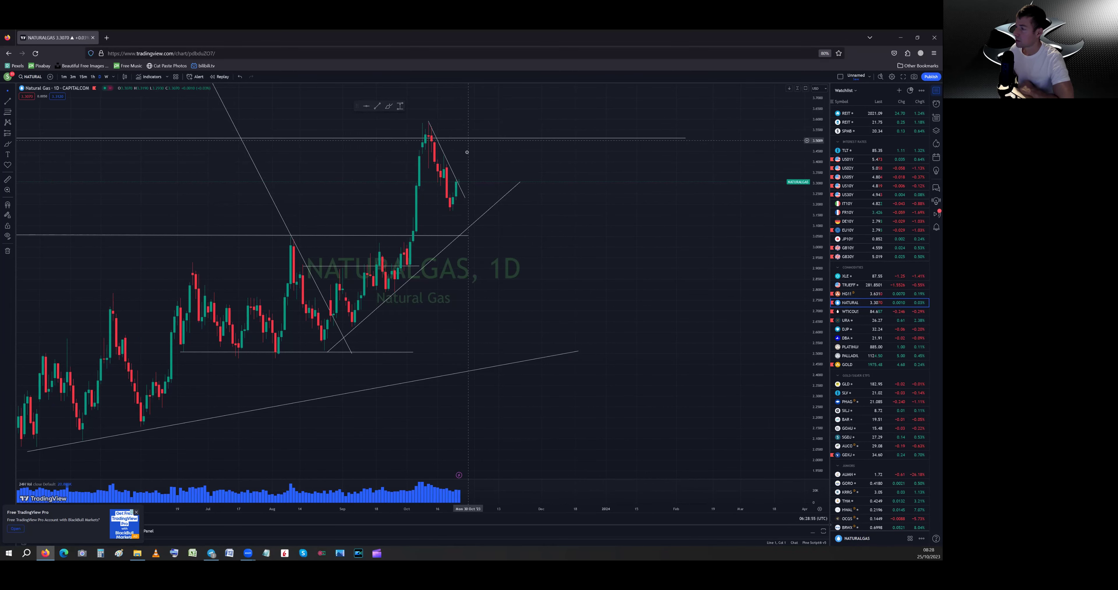
{"action": "scroll", "coordinate": [546, 345], "scroll_direction": "down", "scroll_amount": 5}
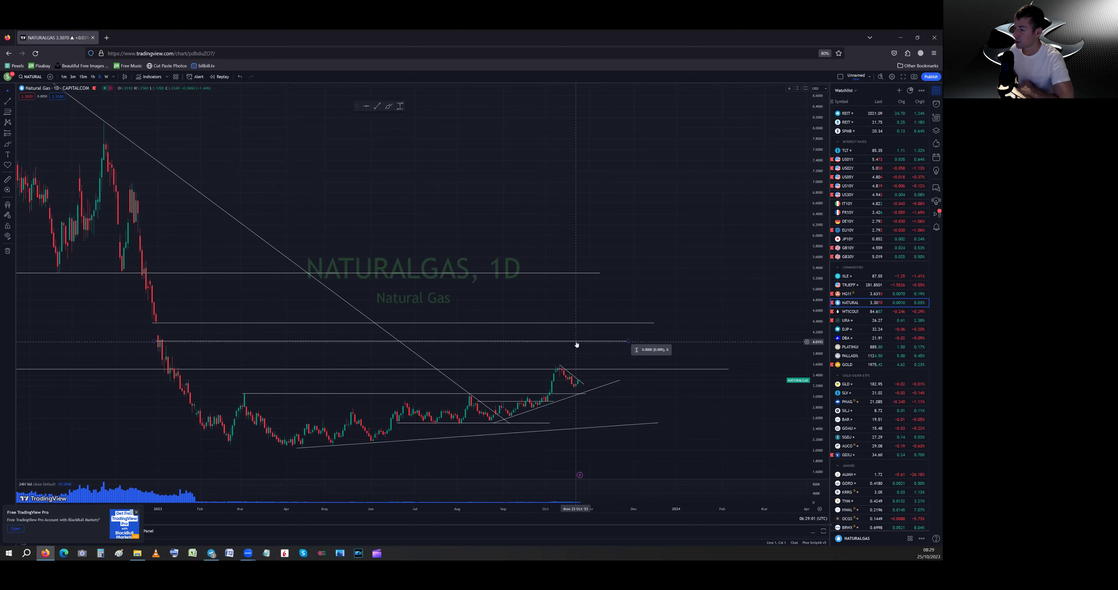
{"action": "scroll", "coordinate": [530, 370], "scroll_direction": "up", "scroll_amount": 5}
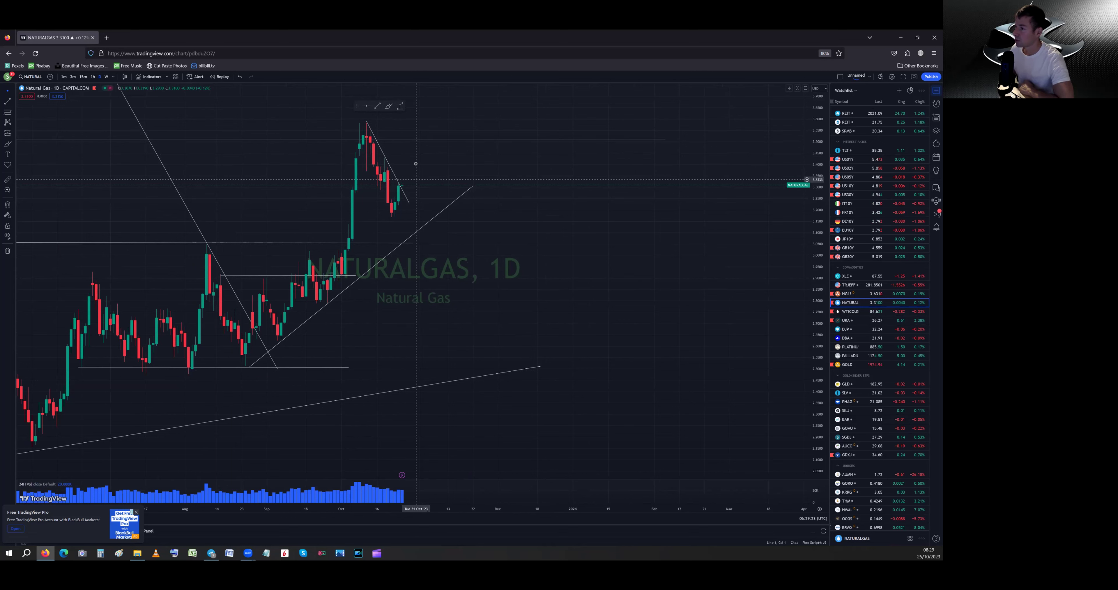
{"action": "scroll", "coordinate": [405, 312], "scroll_direction": "down", "scroll_amount": 3}
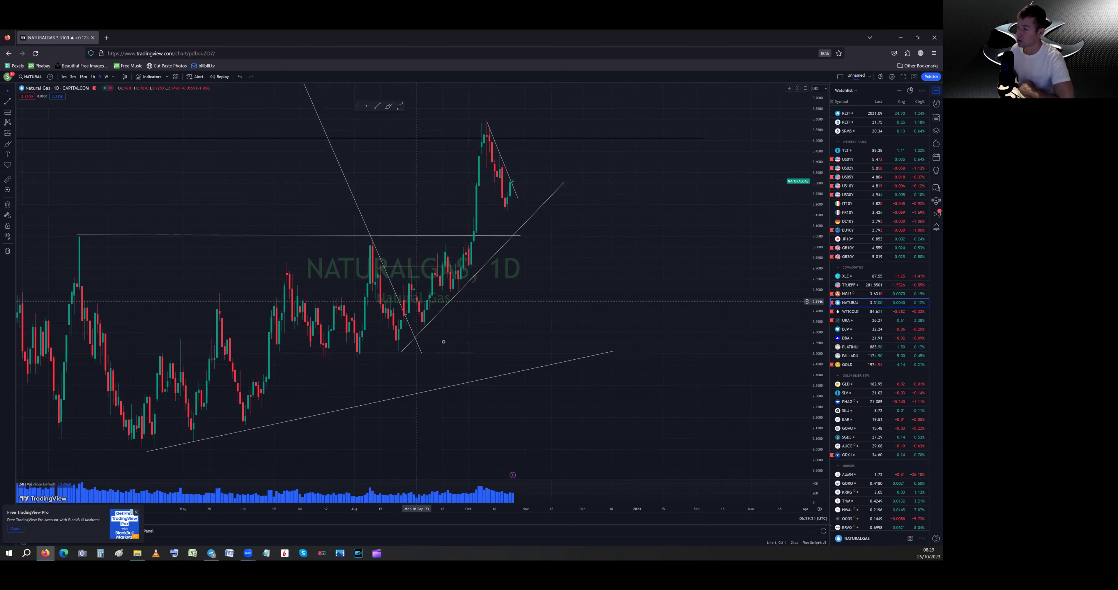
{"action": "scroll", "coordinate": [417, 301], "scroll_direction": "down", "scroll_amount": 5}
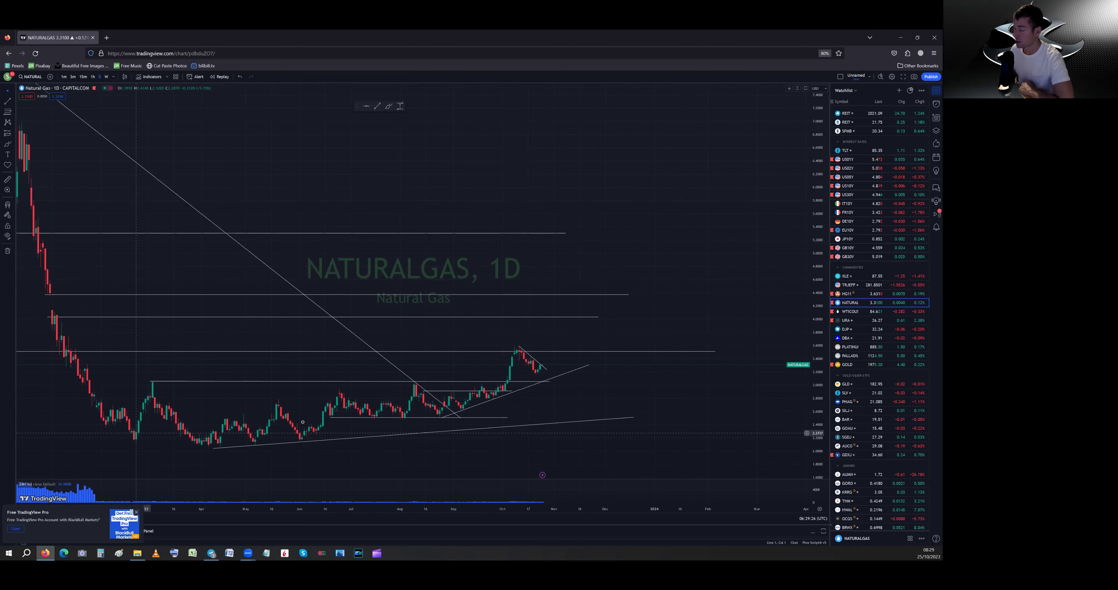
{"action": "scroll", "coordinate": [328, 412], "scroll_direction": "up", "scroll_amount": 5}
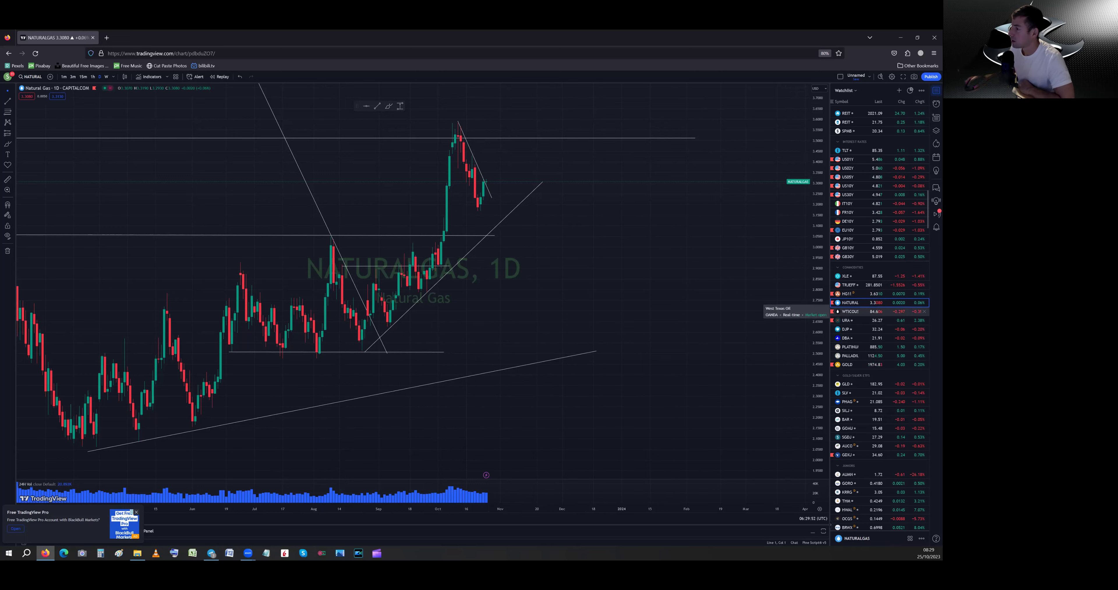
Open the WTICOUSD daily chart and drag one horizontal support level to a new price
{"action": "left_click", "coordinate": [851, 312]}
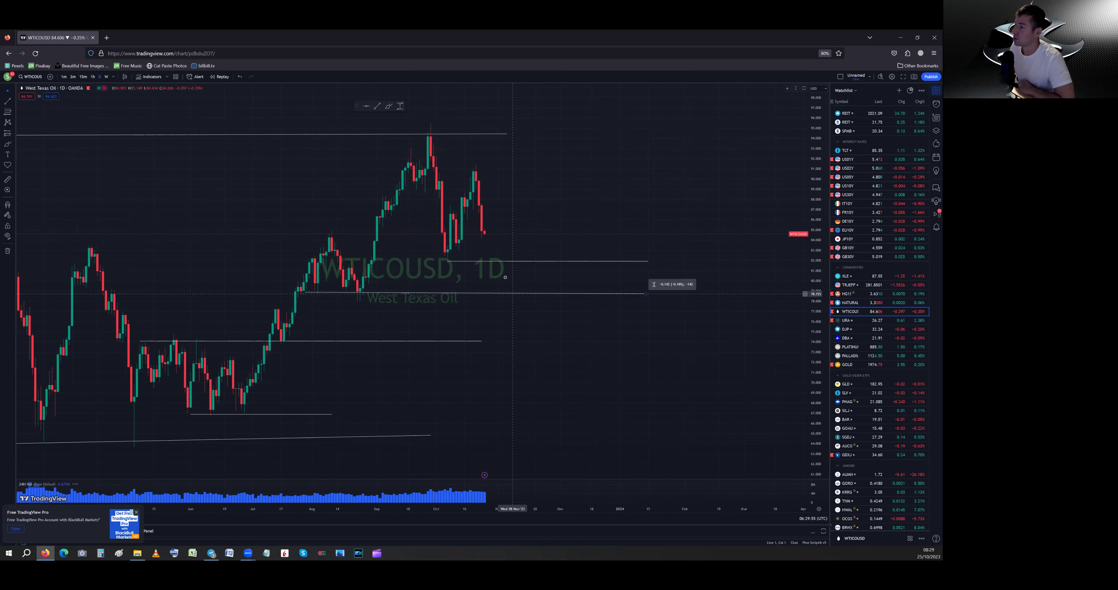
{"action": "left_click_drag", "start_coordinate": [512, 294], "coordinate": [512, 293]}
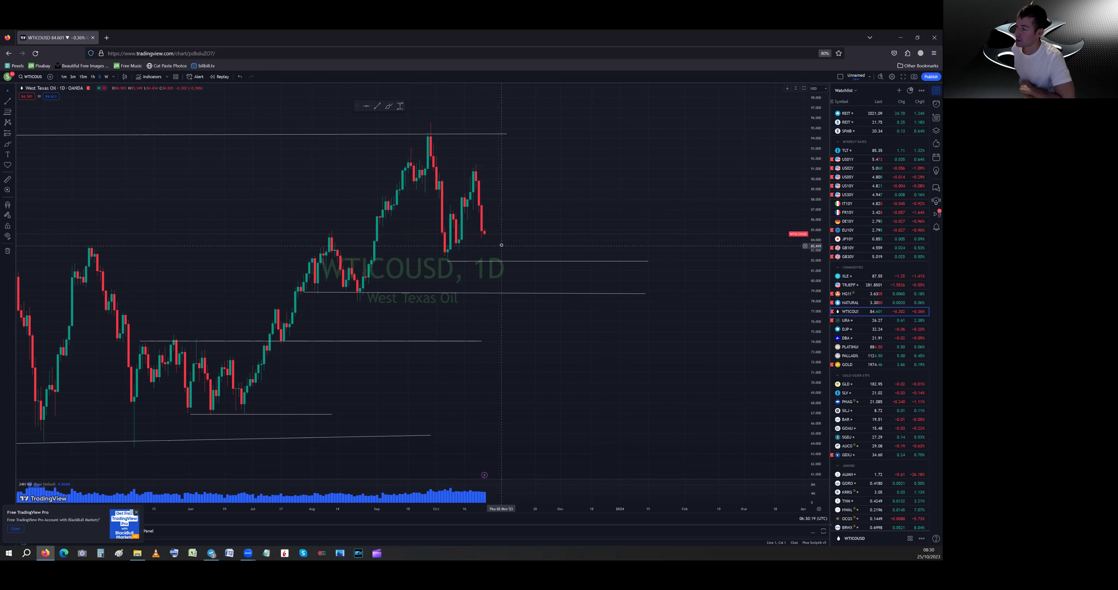
{"action": "scroll", "coordinate": [494, 230], "scroll_direction": "down", "scroll_amount": 1}
Zoom out on the WTICOUSD oil chart to view more of its history
{"action": "scroll", "coordinate": [500, 179], "scroll_direction": "down", "scroll_amount": 1}
{"action": "scroll", "coordinate": [500, 176], "scroll_direction": "down", "scroll_amount": 1}
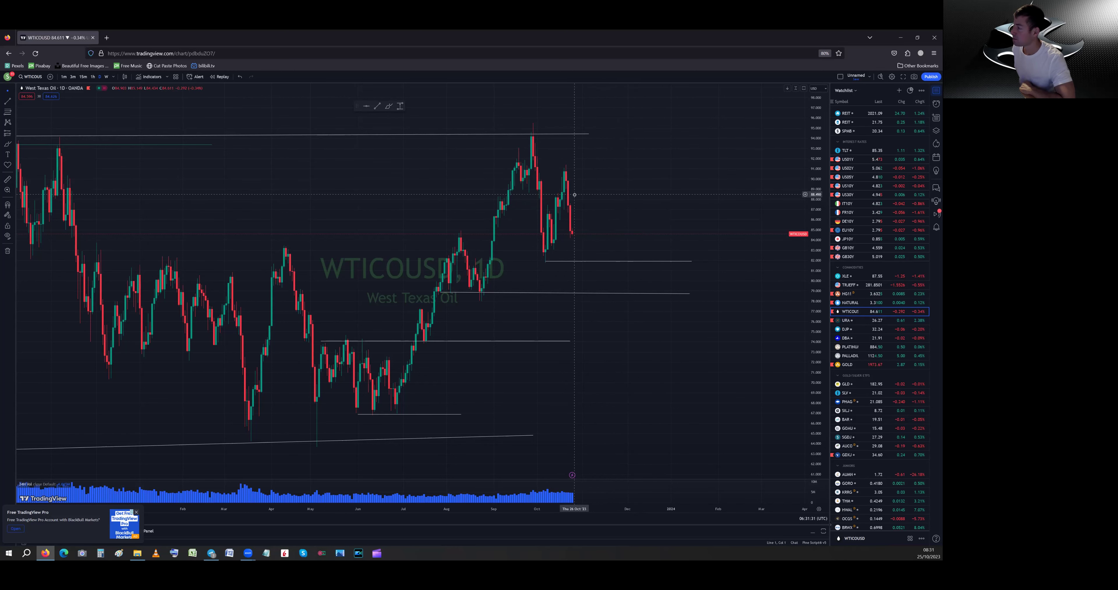
Open the URA daily chart and finish a horizontal level near the recent high
{"action": "left_click", "coordinate": [841, 320]}
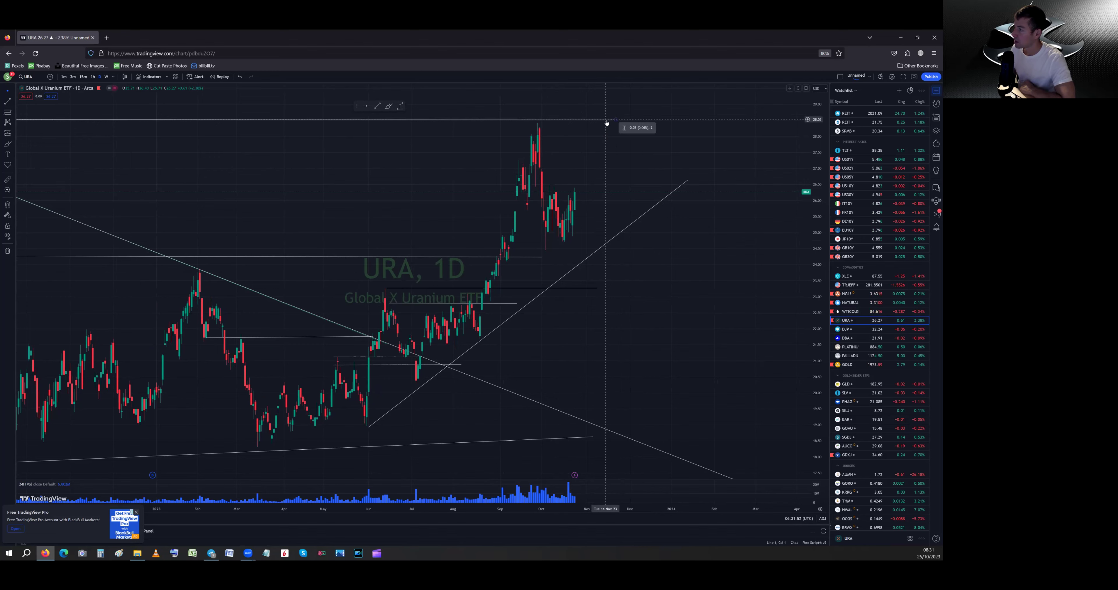
{"action": "scroll", "coordinate": [608, 135], "scroll_direction": "down", "scroll_amount": 2}
{"action": "scroll", "coordinate": [606, 164], "scroll_direction": "down", "scroll_amount": 3}
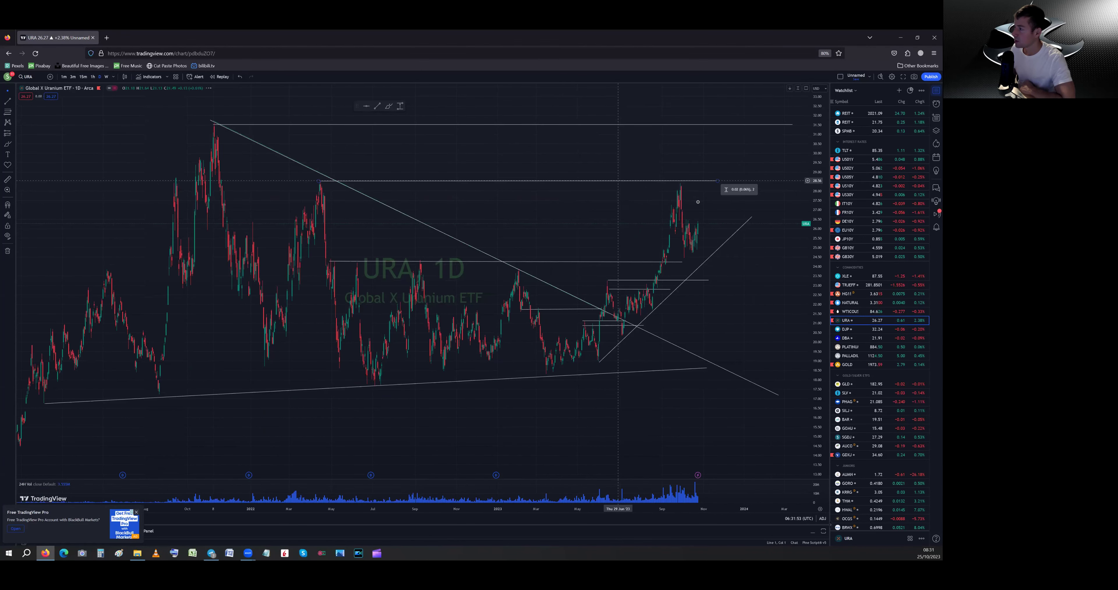
{"action": "left_click", "coordinate": [715, 183]}
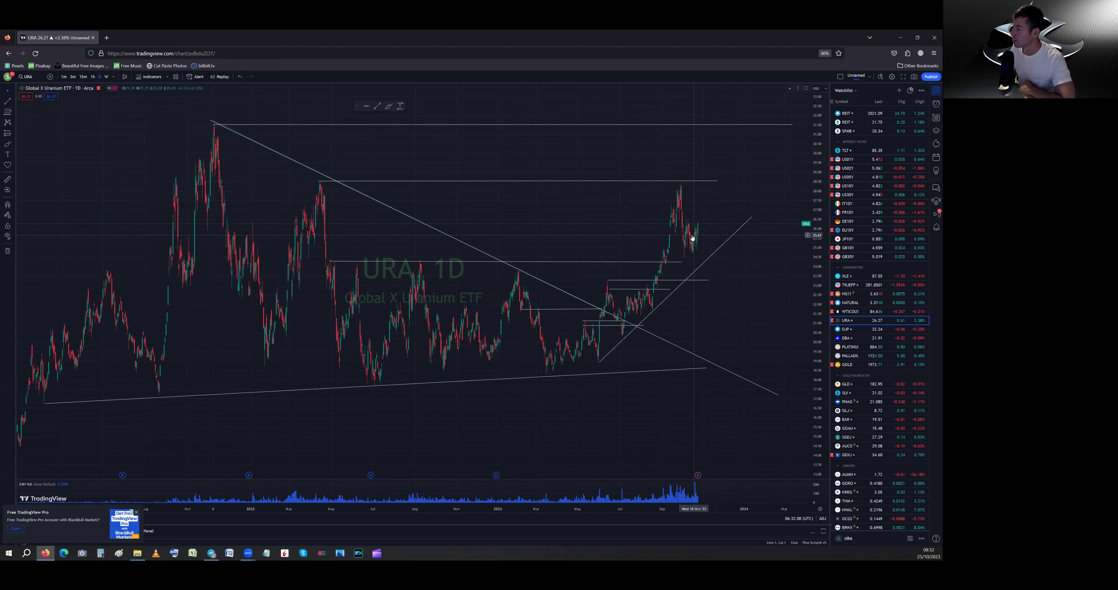
Zoom the URA chart in and out, then select its short horizontal level line
{"action": "scroll", "coordinate": [660, 224], "scroll_direction": "up", "scroll_amount": 2}
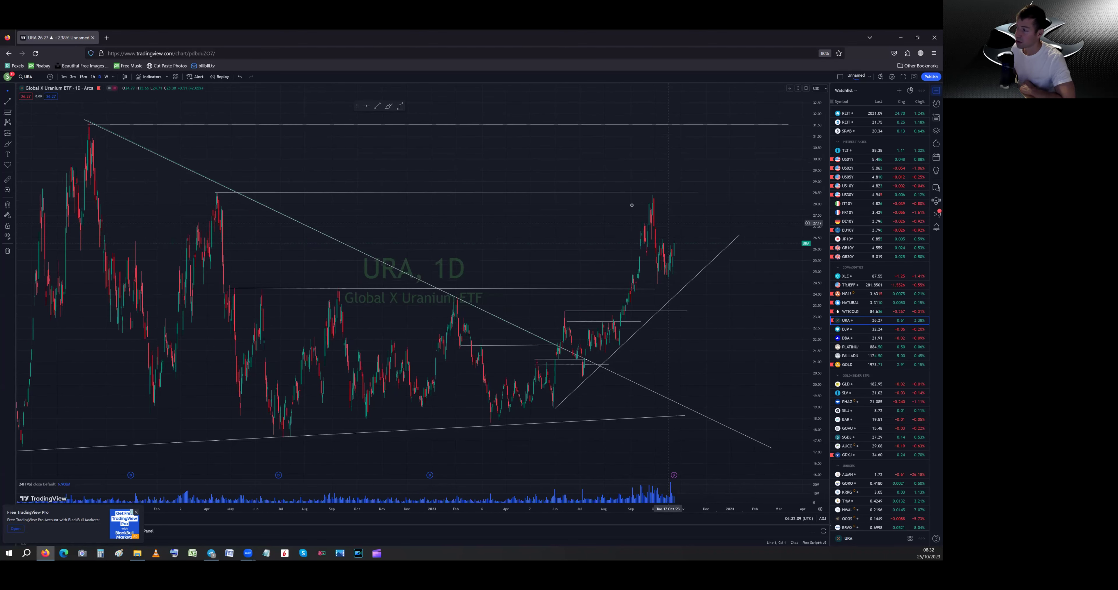
{"action": "scroll", "coordinate": [669, 223], "scroll_direction": "up", "scroll_amount": 2}
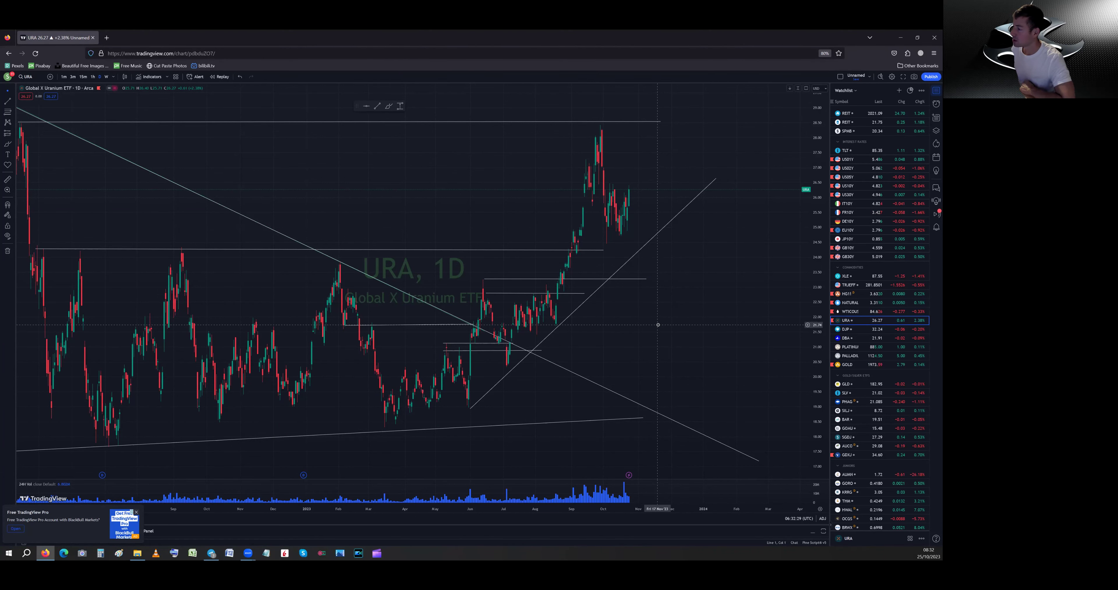
{"action": "scroll", "coordinate": [658, 324], "scroll_direction": "down", "scroll_amount": 2}
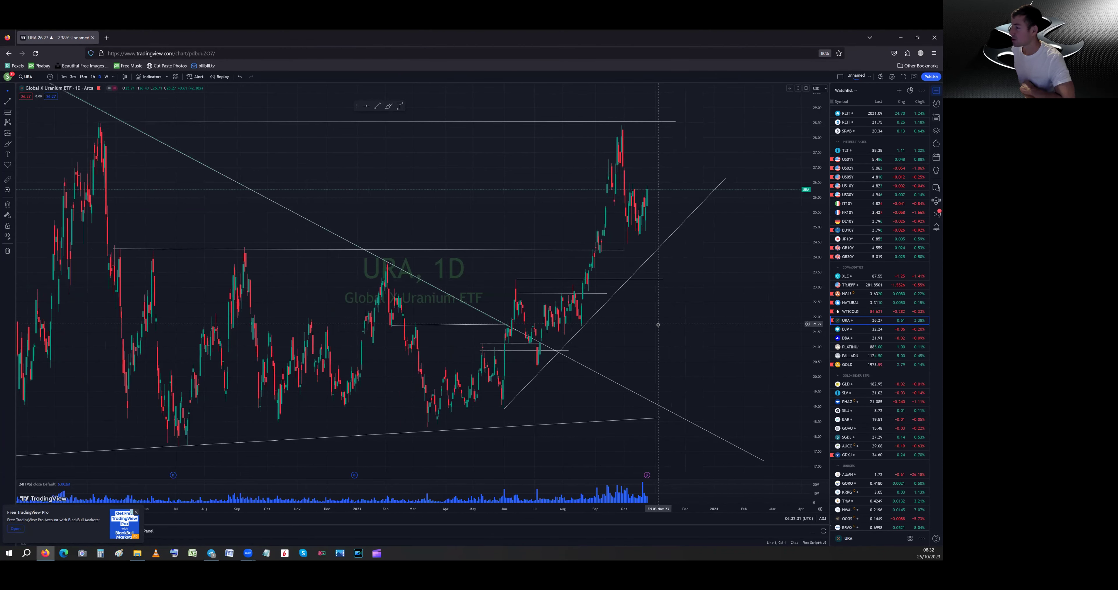
{"action": "scroll", "coordinate": [655, 329], "scroll_direction": "down", "scroll_amount": 1}
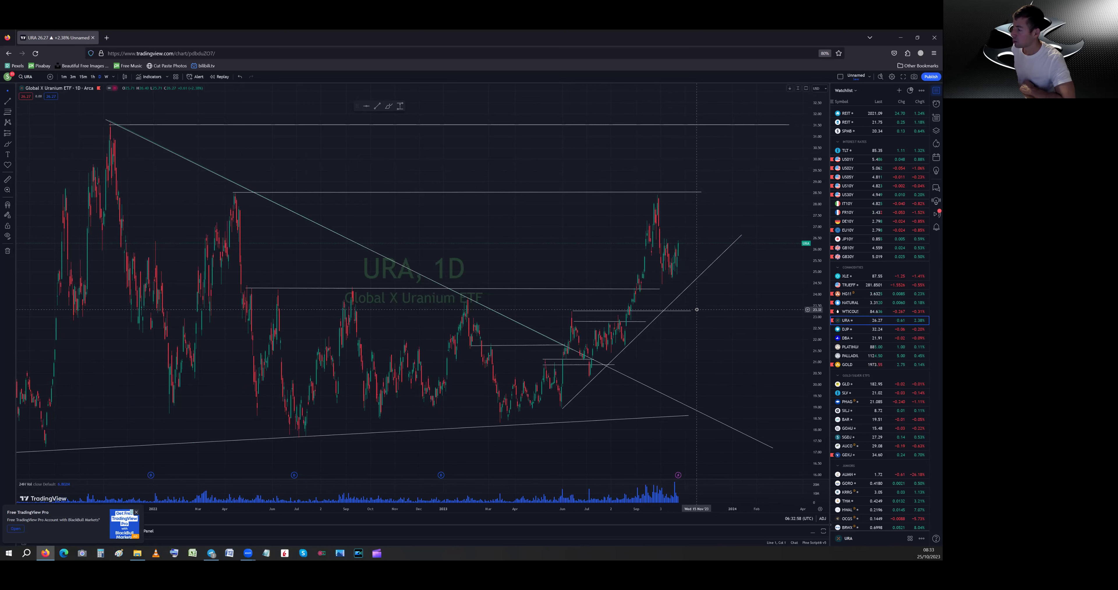
{"action": "left_click", "coordinate": [679, 312]}
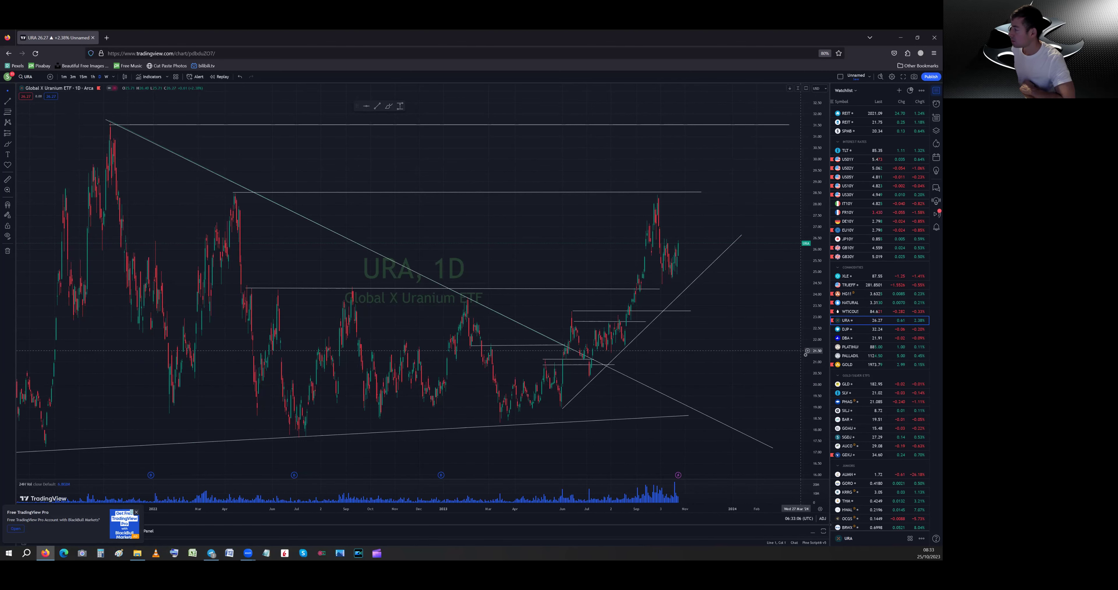
Open the GOLD daily chart and zoom the time axis out back to 2020
{"action": "left_click", "coordinate": [851, 364]}
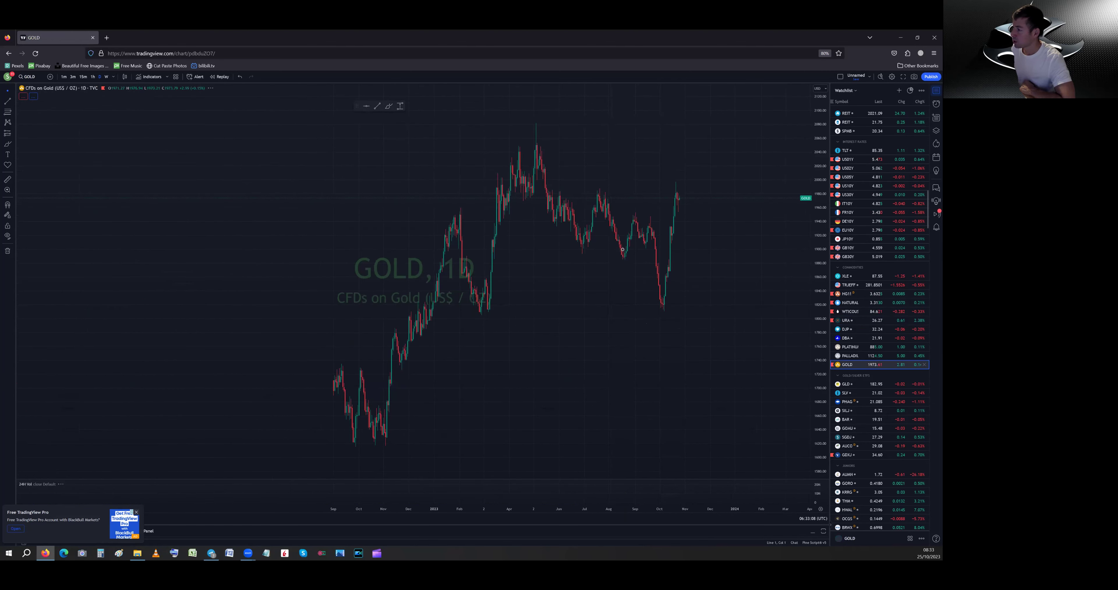
{"action": "scroll", "coordinate": [413, 238], "scroll_direction": "up", "scroll_amount": 5}
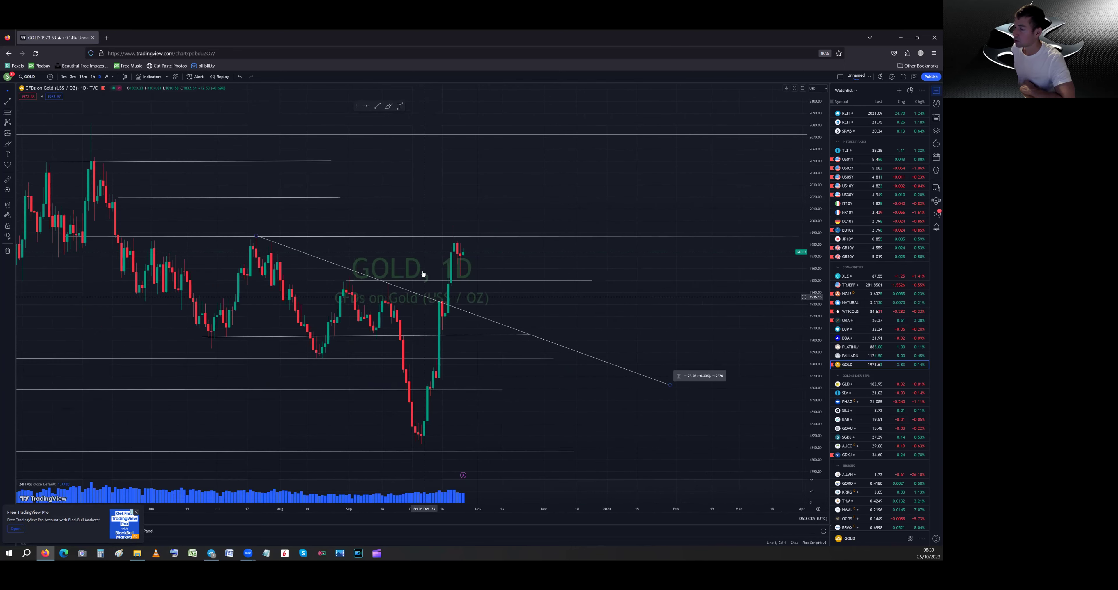
{"action": "scroll", "coordinate": [419, 244], "scroll_direction": "up", "scroll_amount": 2}
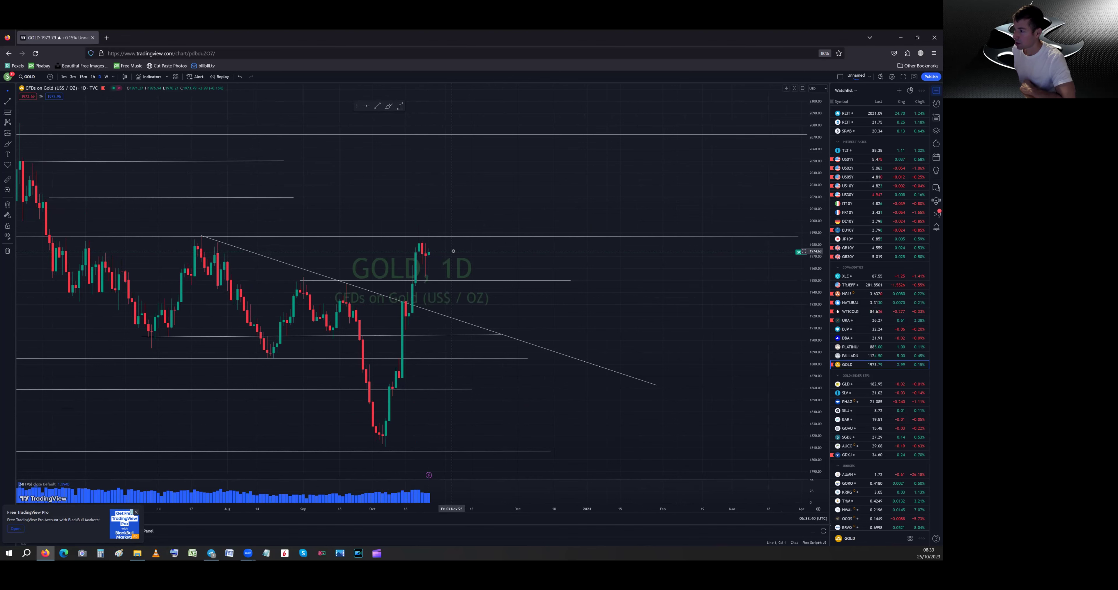
{"action": "scroll", "coordinate": [482, 135], "scroll_direction": "down", "scroll_amount": 2}
{"action": "scroll", "coordinate": [548, 185], "scroll_direction": "down", "scroll_amount": 3}
{"action": "scroll", "coordinate": [549, 185], "scroll_direction": "down", "scroll_amount": 2}
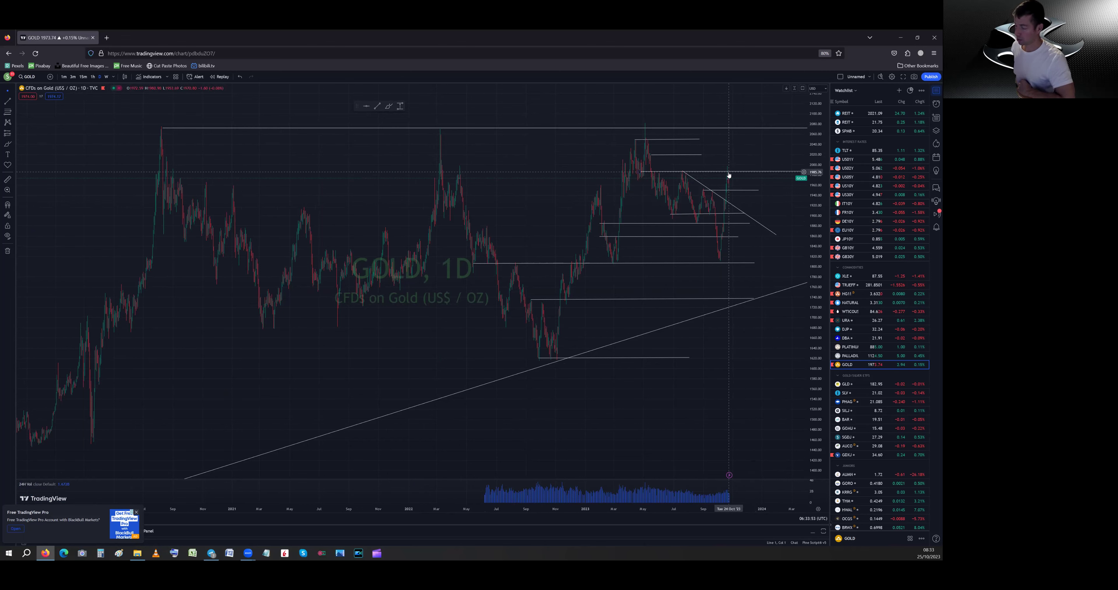
Zoom the gold chart back in on recent months and pan it slightly toward earlier history
{"action": "scroll", "coordinate": [690, 180], "scroll_direction": "up", "scroll_amount": 2}
{"action": "scroll", "coordinate": [557, 231], "scroll_direction": "up", "scroll_amount": 3}
{"action": "scroll", "coordinate": [556, 231], "scroll_direction": "up", "scroll_amount": 2}
{"action": "left_click_drag", "start_coordinate": [443, 188], "coordinate": [492, 253]}
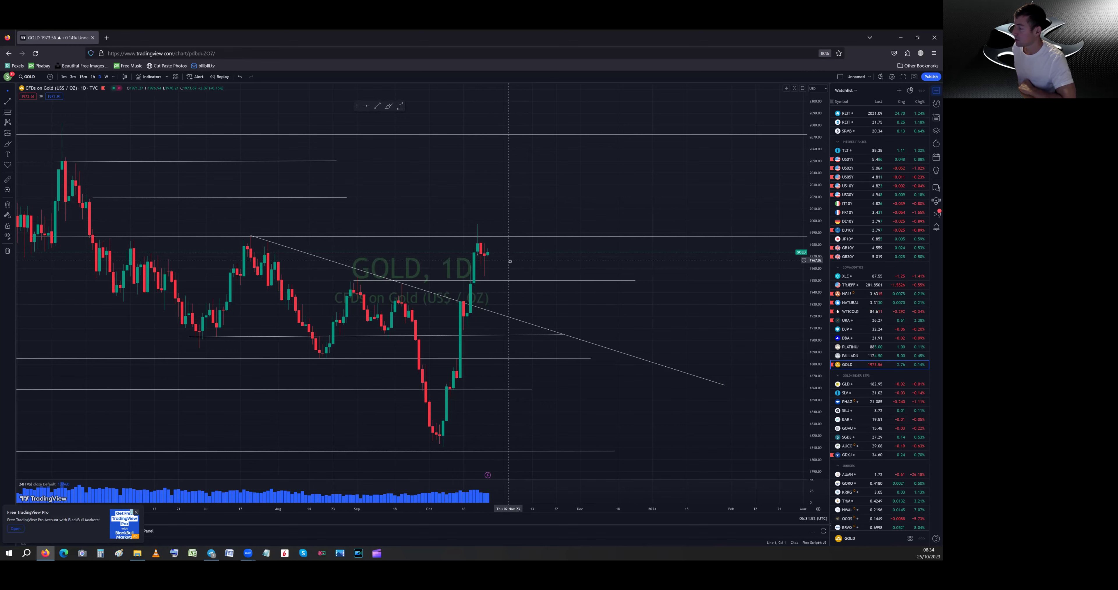
Look up SILVER in Symbol Search and load the TVC silver CFD daily chart
{"action": "left_click", "coordinate": [33, 89]}
{"action": "type", "text": "SILVER"}
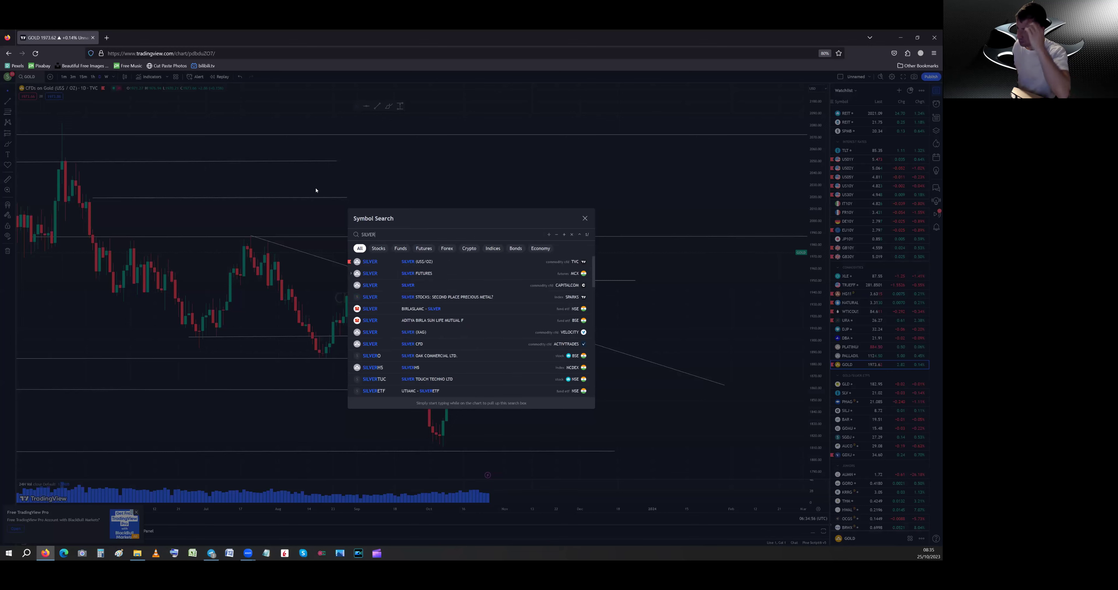
{"action": "left_click", "coordinate": [423, 261]}
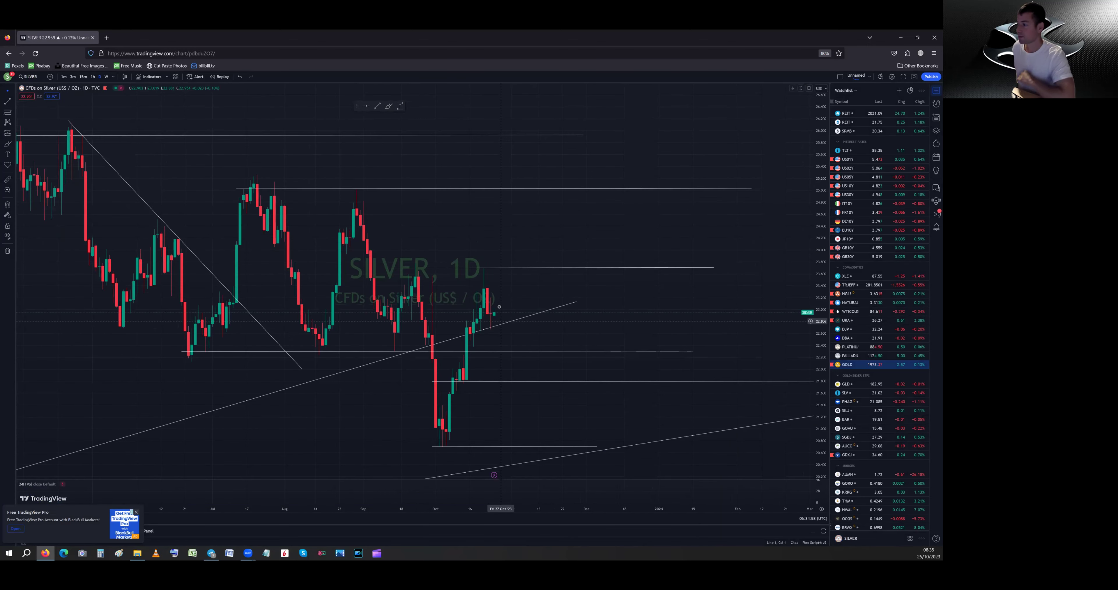
{"action": "scroll", "coordinate": [347, 389], "scroll_direction": "down", "scroll_amount": 1}
{"action": "scroll", "coordinate": [209, 413], "scroll_direction": "down", "scroll_amount": 2}
{"action": "scroll", "coordinate": [238, 391], "scroll_direction": "down", "scroll_amount": 1}
{"action": "scroll", "coordinate": [531, 299], "scroll_direction": "up", "scroll_amount": 1}
{"action": "scroll", "coordinate": [528, 299], "scroll_direction": "up", "scroll_amount": 1}
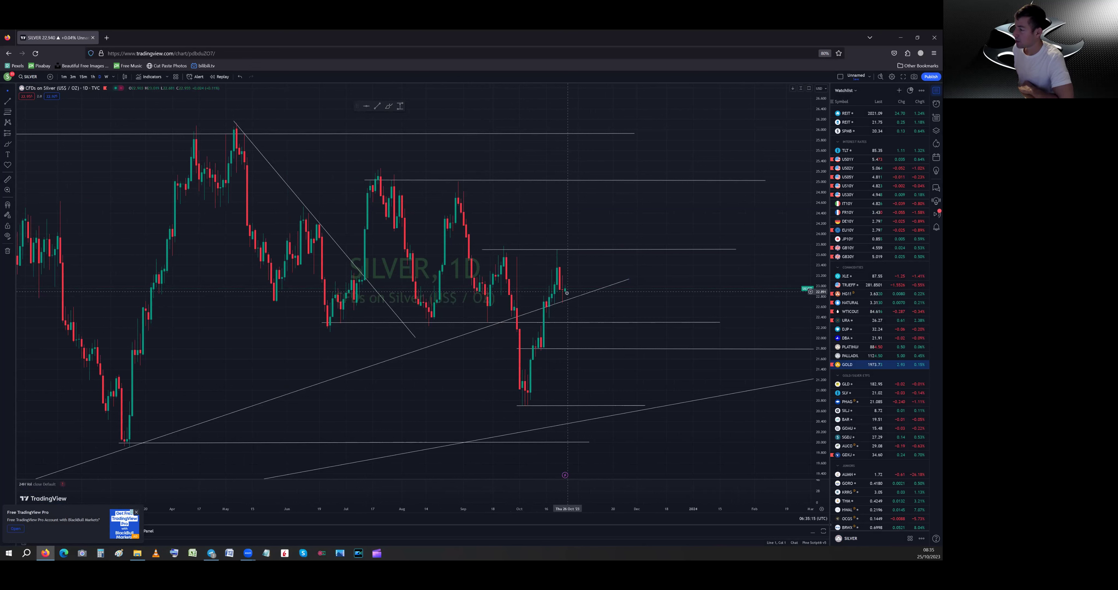
Select silver's rising trendline and zoom the chart to review it
{"action": "left_click", "coordinate": [581, 298]}
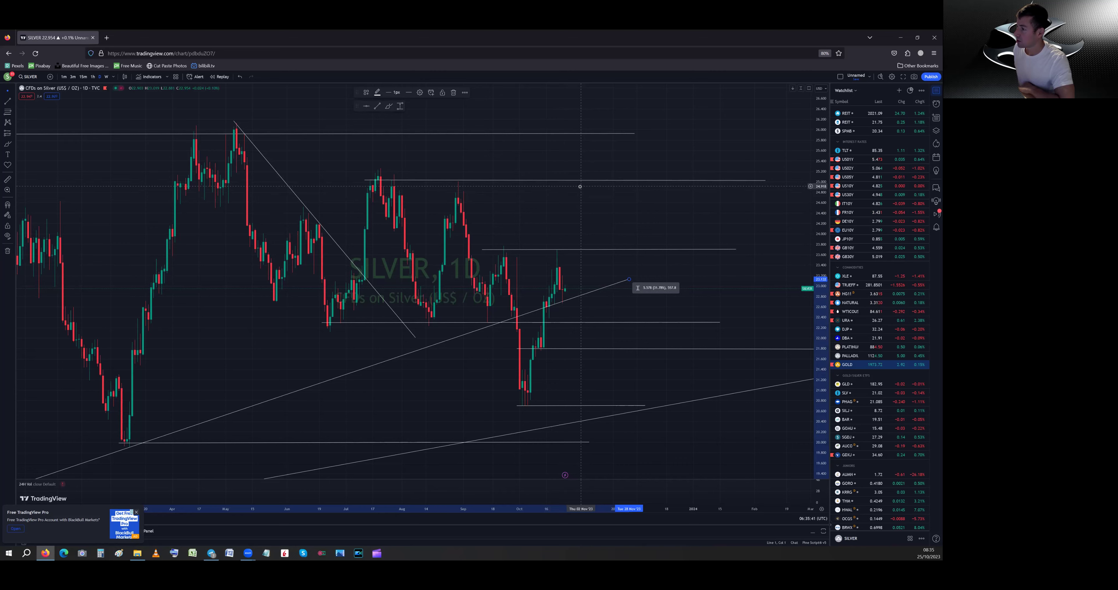
{"action": "scroll", "coordinate": [579, 185], "scroll_direction": "down", "scroll_amount": 1}
{"action": "scroll", "coordinate": [614, 285], "scroll_direction": "down", "scroll_amount": 1}
{"action": "scroll", "coordinate": [614, 285], "scroll_direction": "down", "scroll_amount": 4}
{"action": "scroll", "coordinate": [614, 284], "scroll_direction": "up", "scroll_amount": 4}
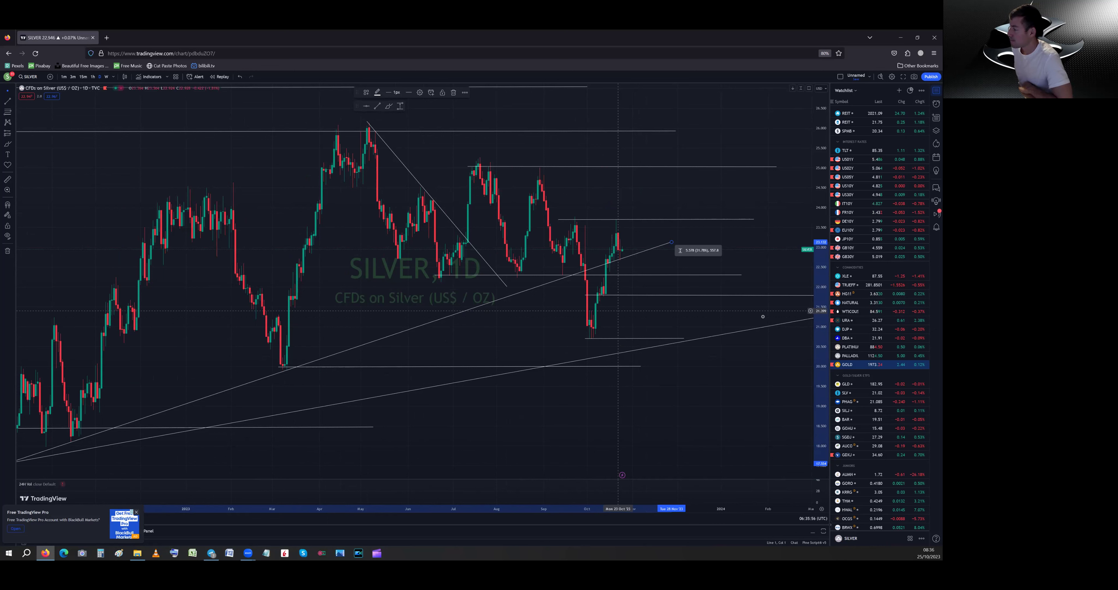
Open the GDXJ chart and nudge one of its horizontal level lines
{"action": "left_click", "coordinate": [847, 455]}
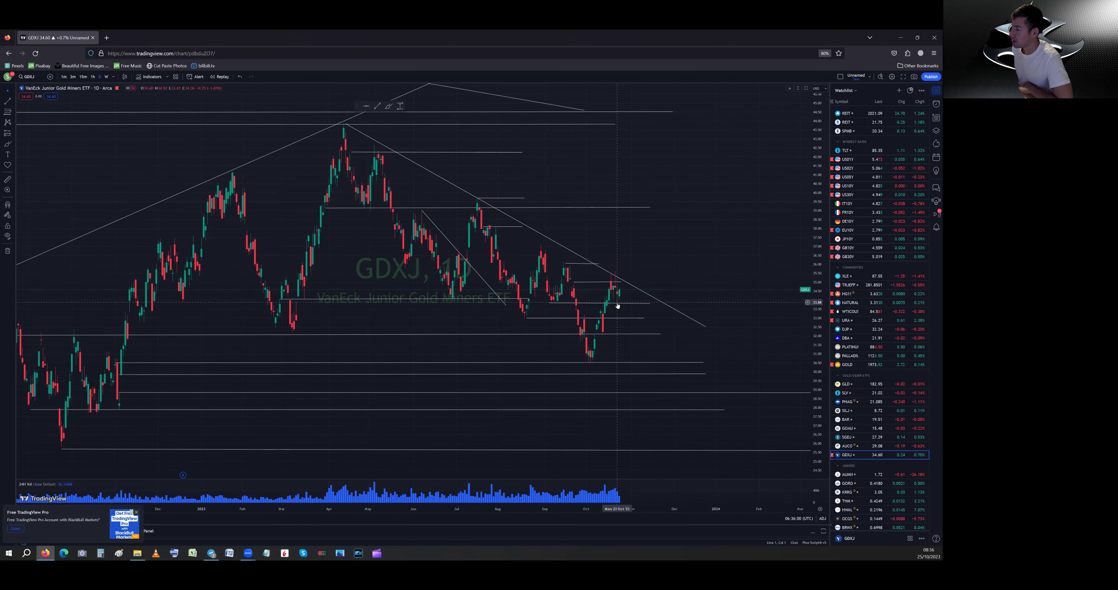
{"action": "left_click_drag", "start_coordinate": [618, 306], "coordinate": [618, 305]}
{"action": "left_click_drag", "start_coordinate": [617, 307], "coordinate": [617, 306]}
Load GDX via Symbol Search and adjust the endpoint of a horizontal level
{"action": "left_click", "coordinate": [28, 76]}
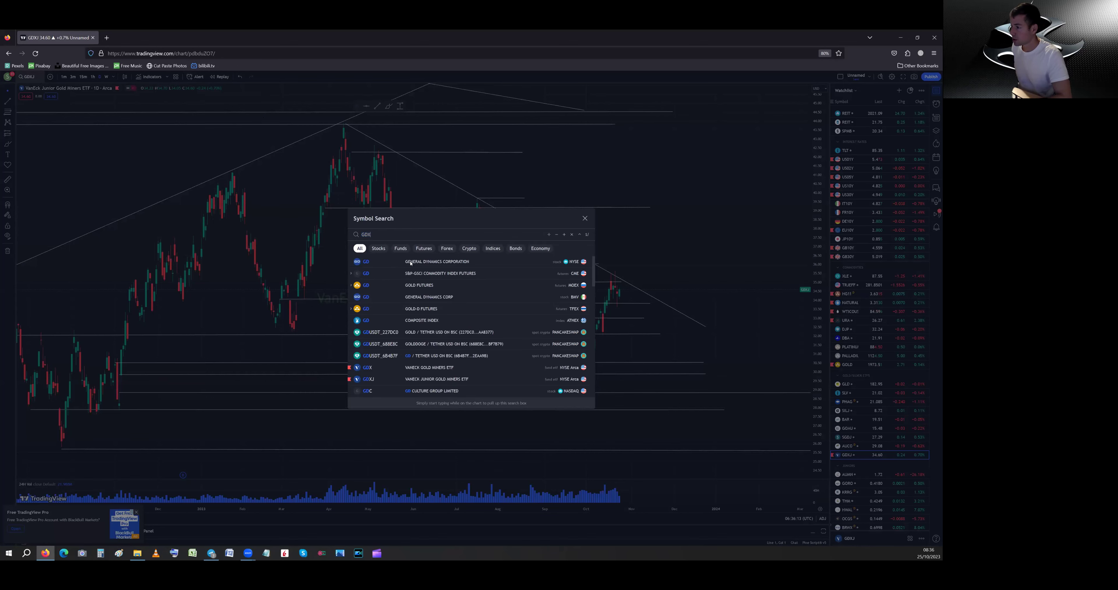
{"action": "left_click", "coordinate": [631, 333]}
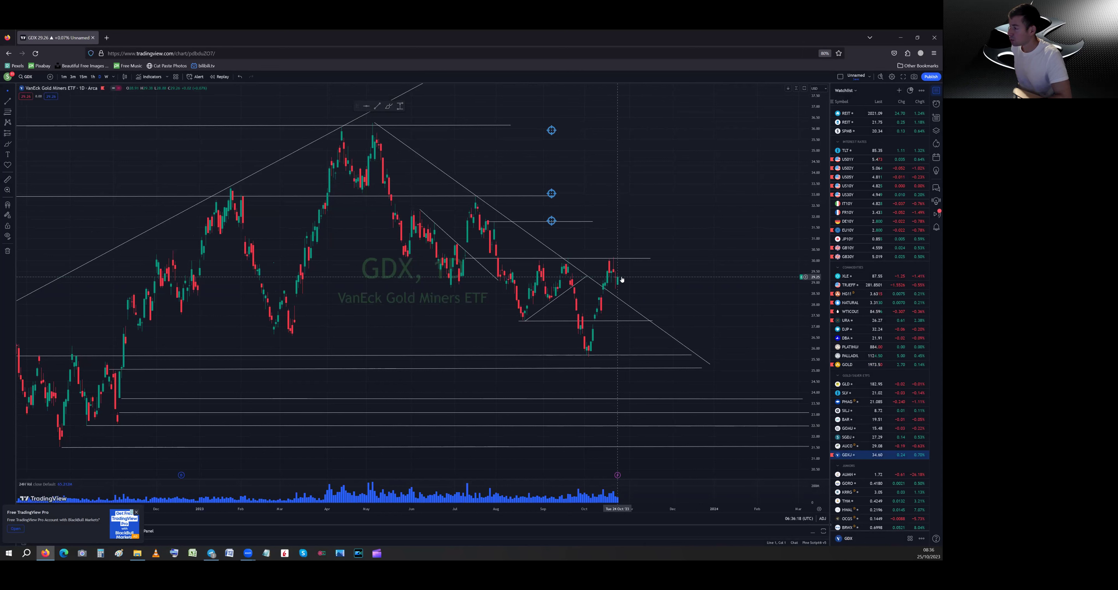
{"action": "left_click_drag", "start_coordinate": [650, 258], "coordinate": [650, 258]}
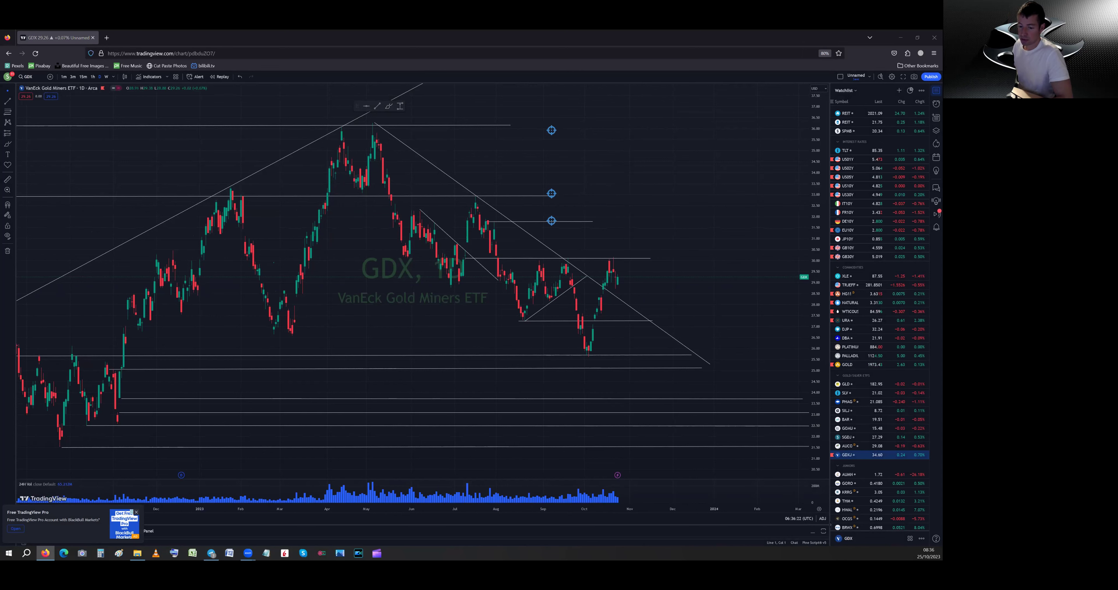